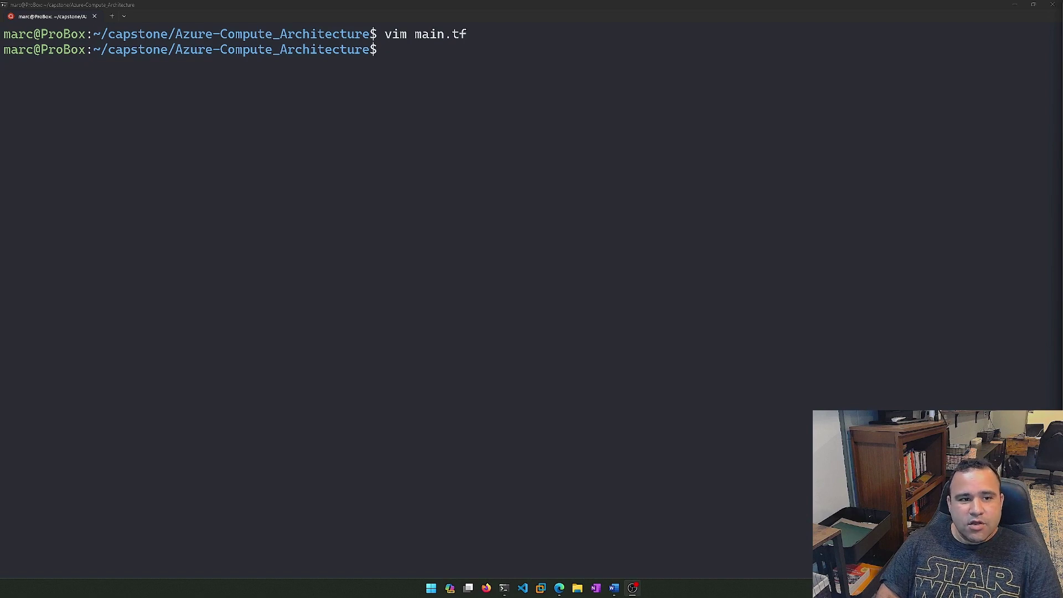
List the project folder to show main.tf, output-prowler and the Terraform state files.
{"action": "left_click", "coordinate": [594, 232]}
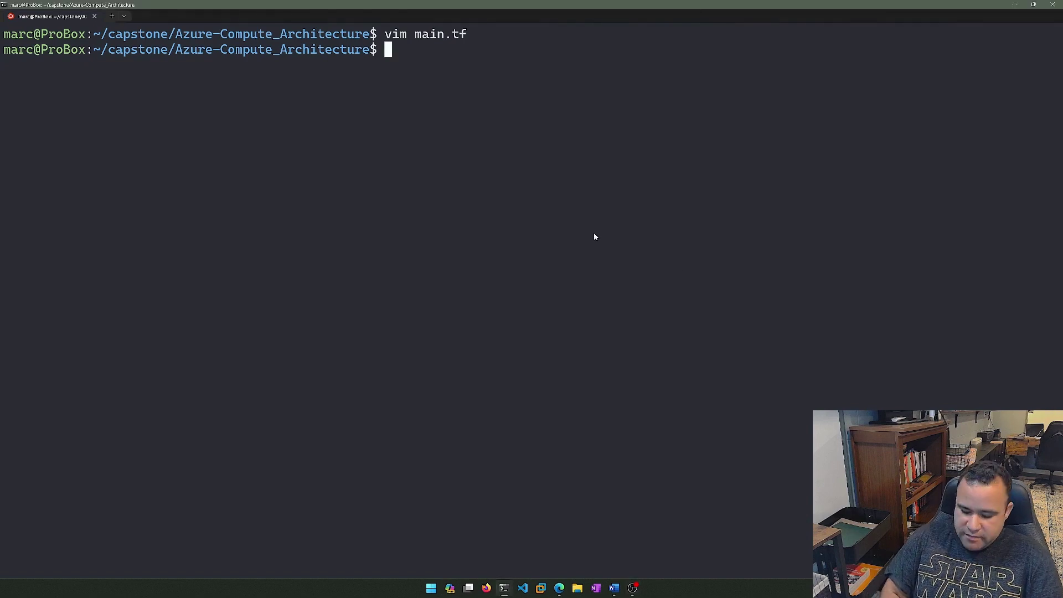
{"action": "type", "text": "ls"}
{"action": "key", "text": "Return"}
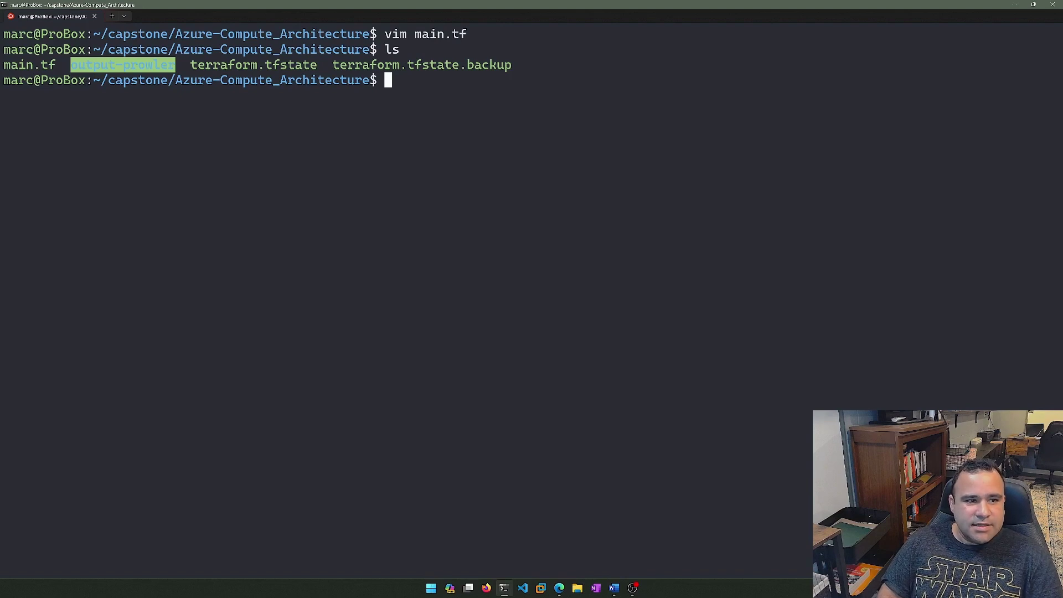
{"action": "type", "text": "vim "}
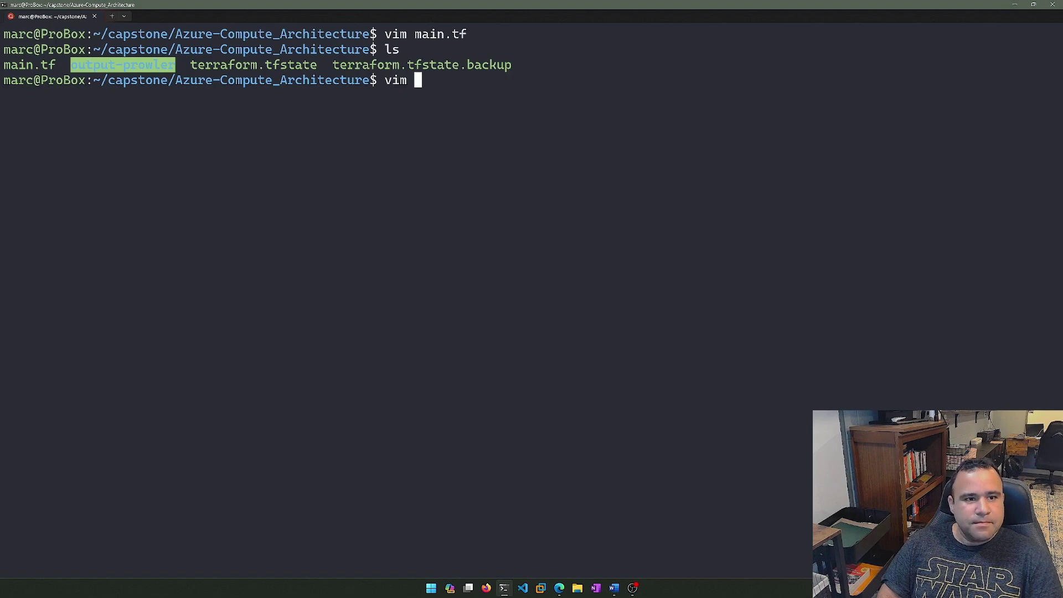
{"action": "type", "text": "ma"}
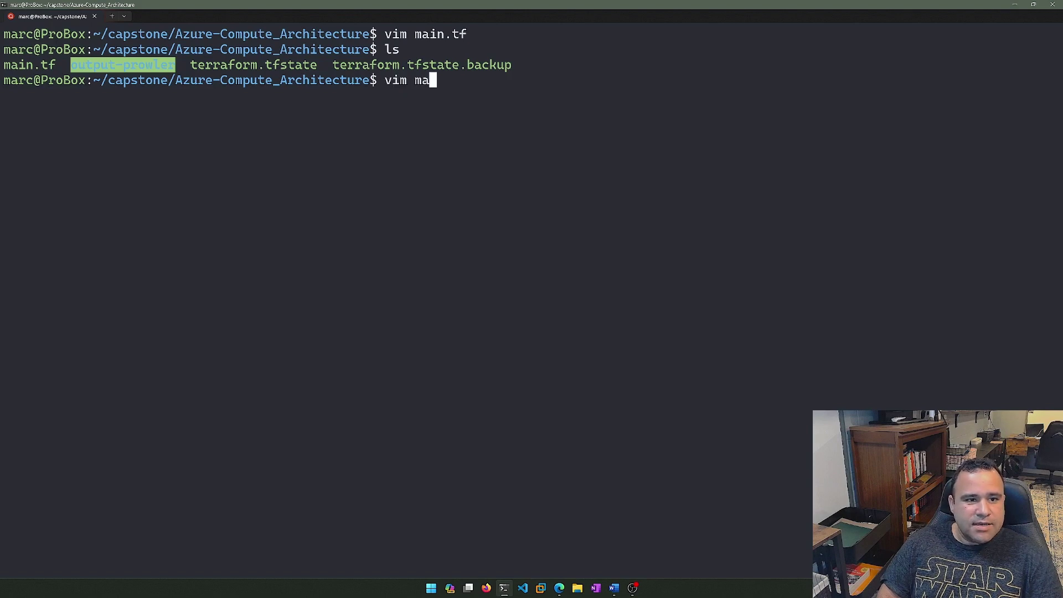
{"action": "key", "text": "Tab"}
{"action": "key", "text": "Return"}
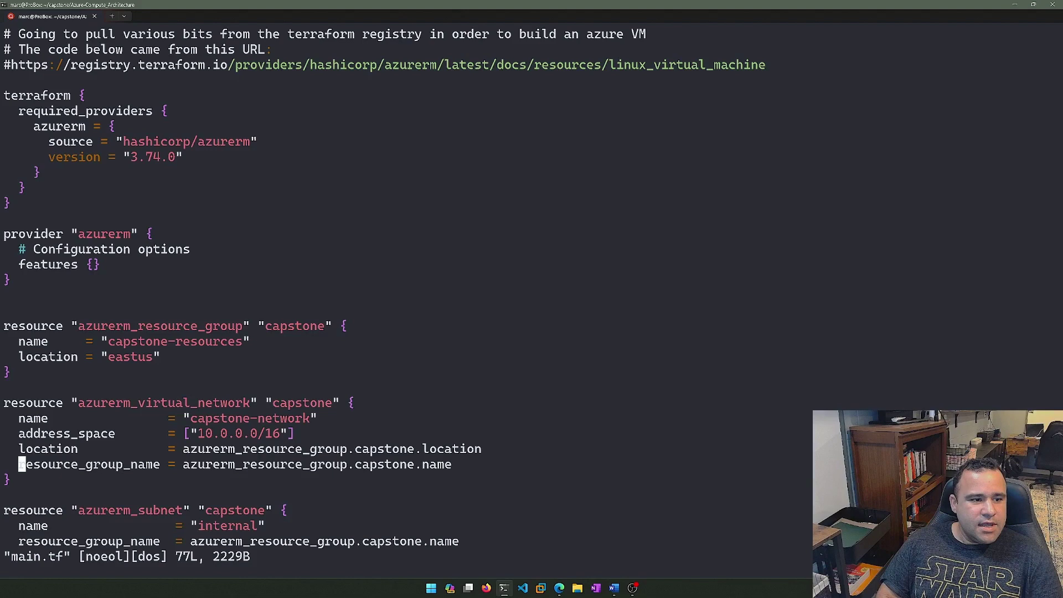
{"action": "key", "text": "Down"}
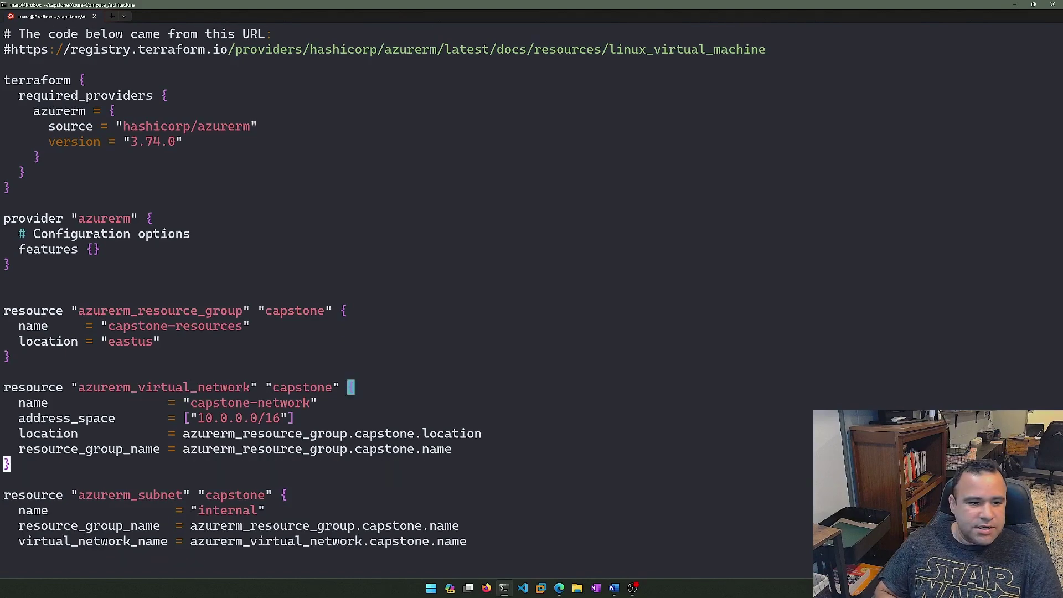
{"action": "key", "text": "Down"}
{"action": "key", "text": "Down"}
{"action": "key", "text": "Down"}
{"action": "key", "text": "Down"}
{"action": "key", "text": "Down"}
{"action": "key", "text": "Down"}
{"action": "key", "text": "Down"}
{"action": "key", "text": "Down"}
{"action": "key", "text": "Down"}
{"action": "key", "text": "Down"}
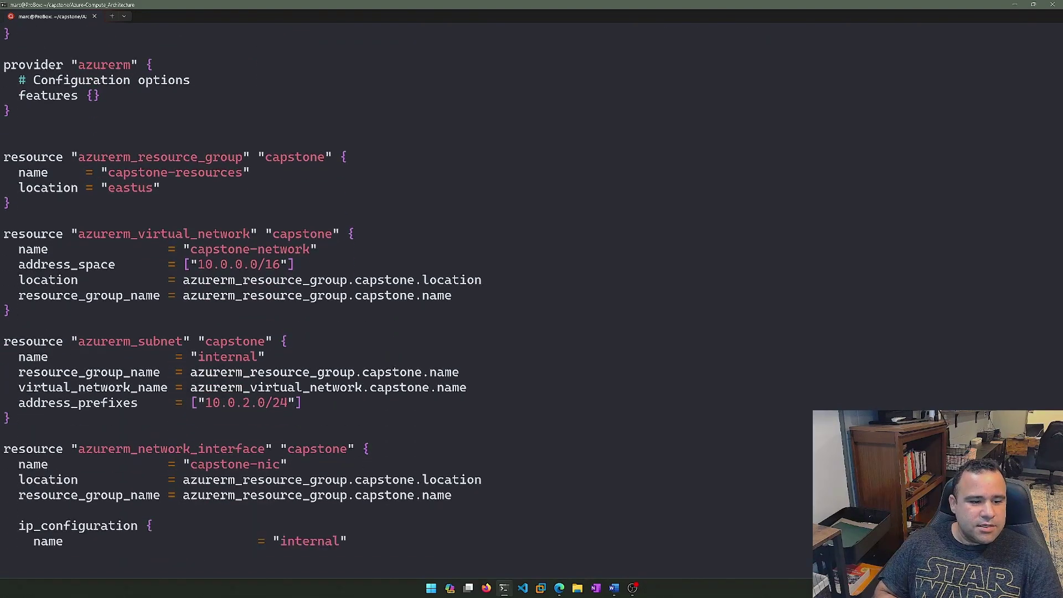
{"action": "key", "text": "Down"}
{"action": "key", "text": "Down"}
{"action": "key", "text": "Down"}
{"action": "key", "text": "Down"}
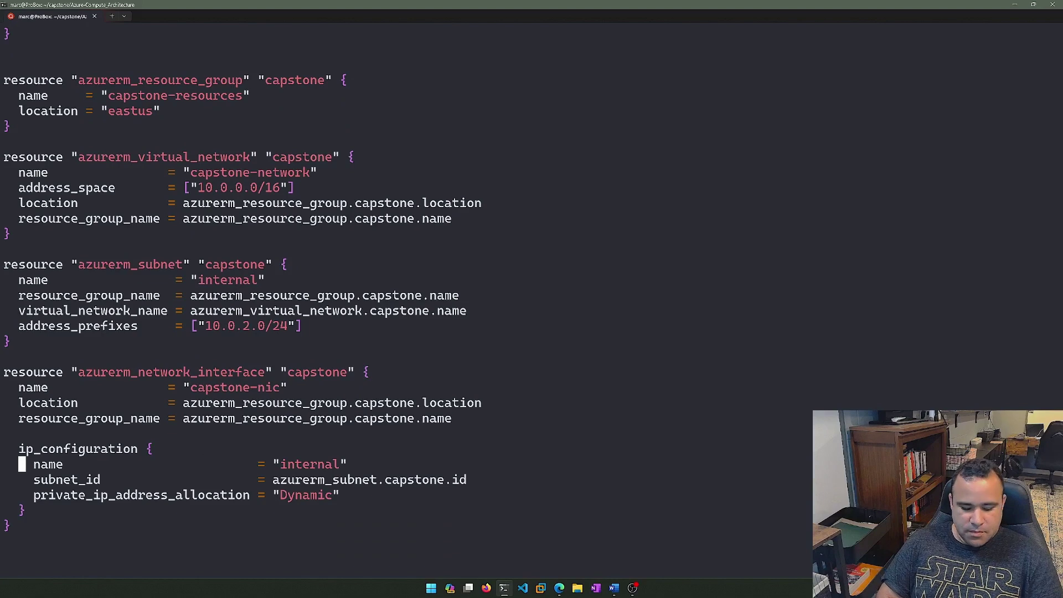
{"action": "type", "text": ":q"}
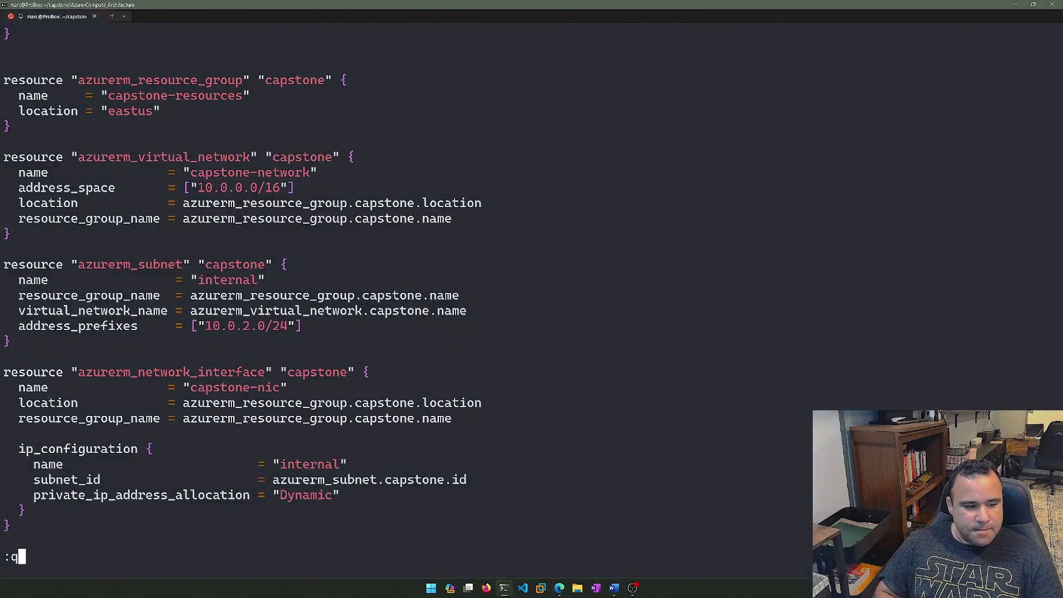
{"action": "key", "text": "Return"}
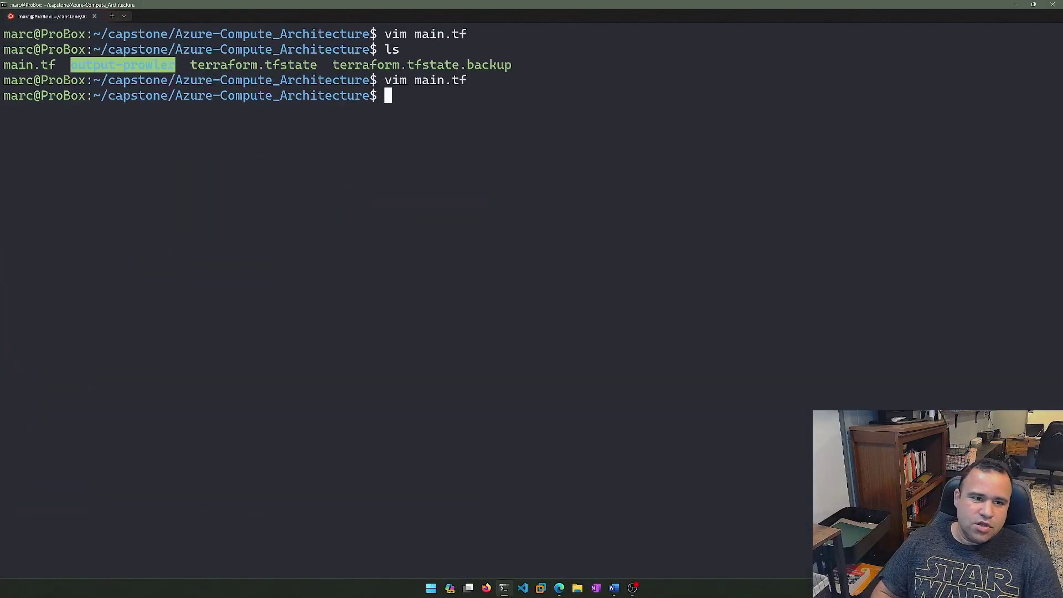
{"action": "type", "text": "c"}
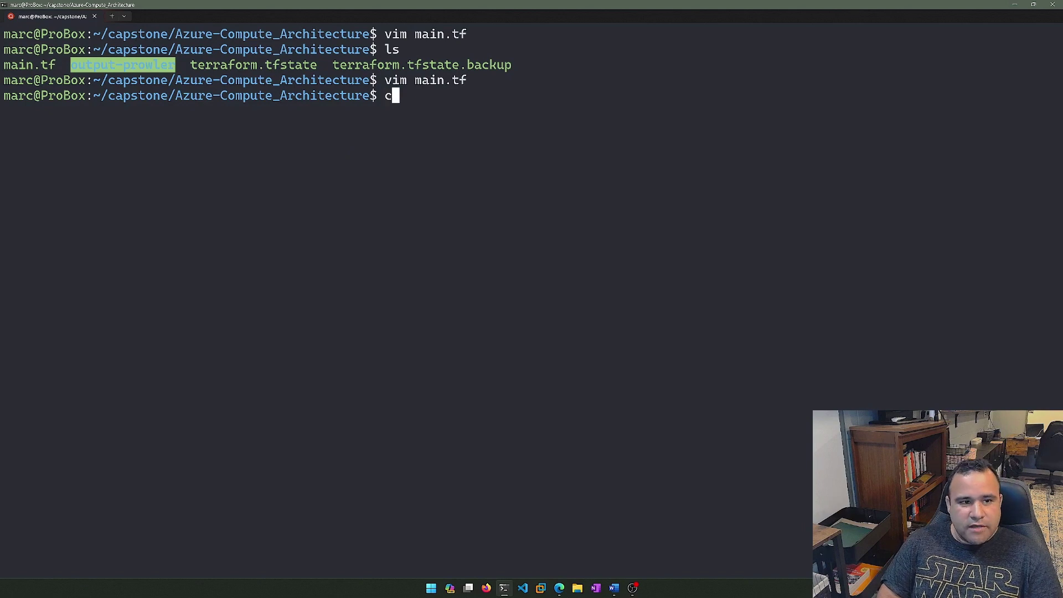
{"action": "type", "text": "hecko"}
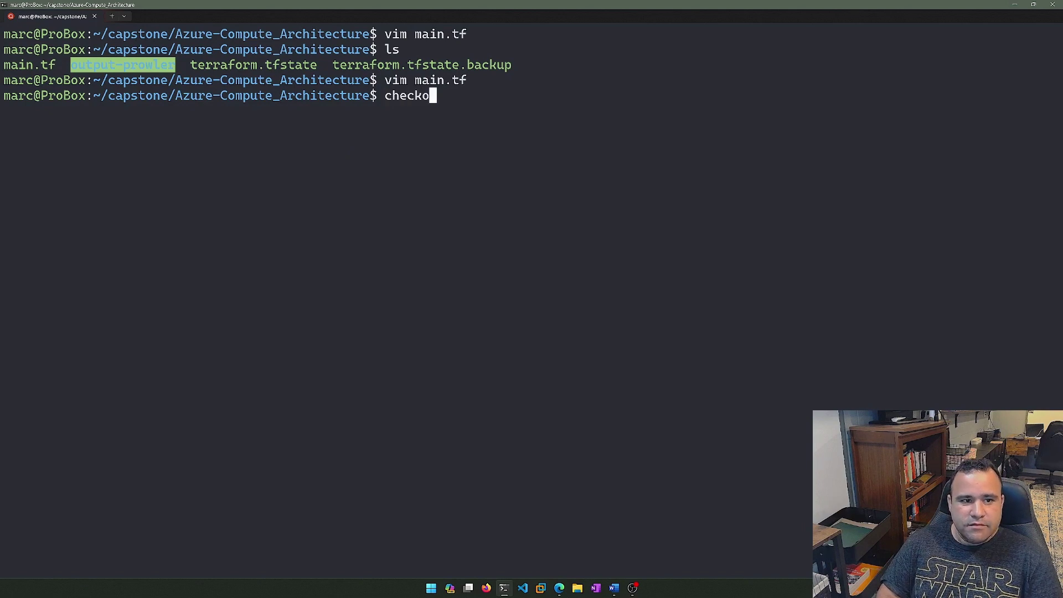
{"action": "type", "text": "v -d "}
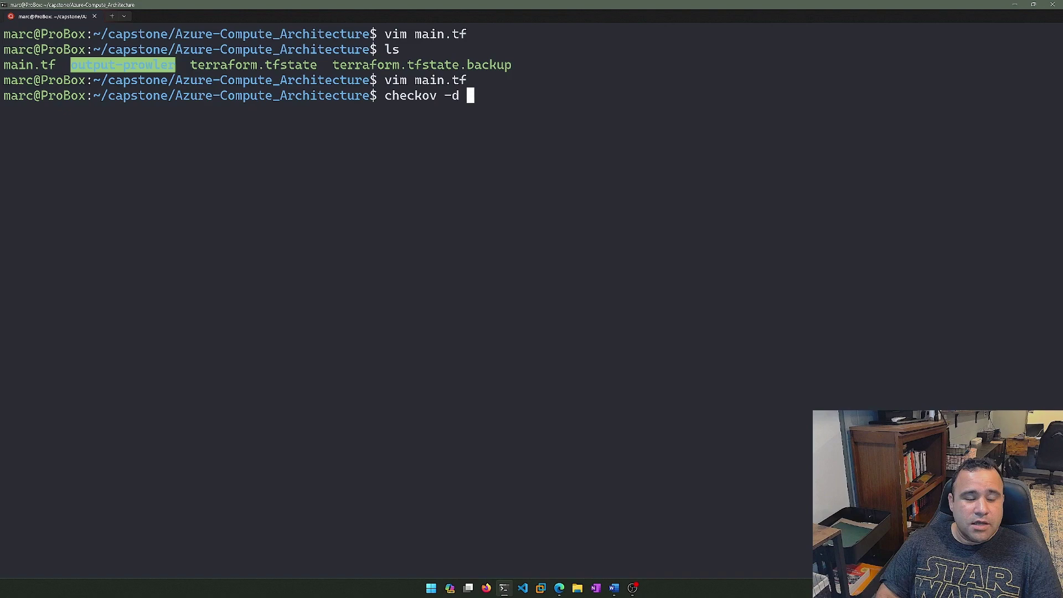
{"action": "type", "text": "."}
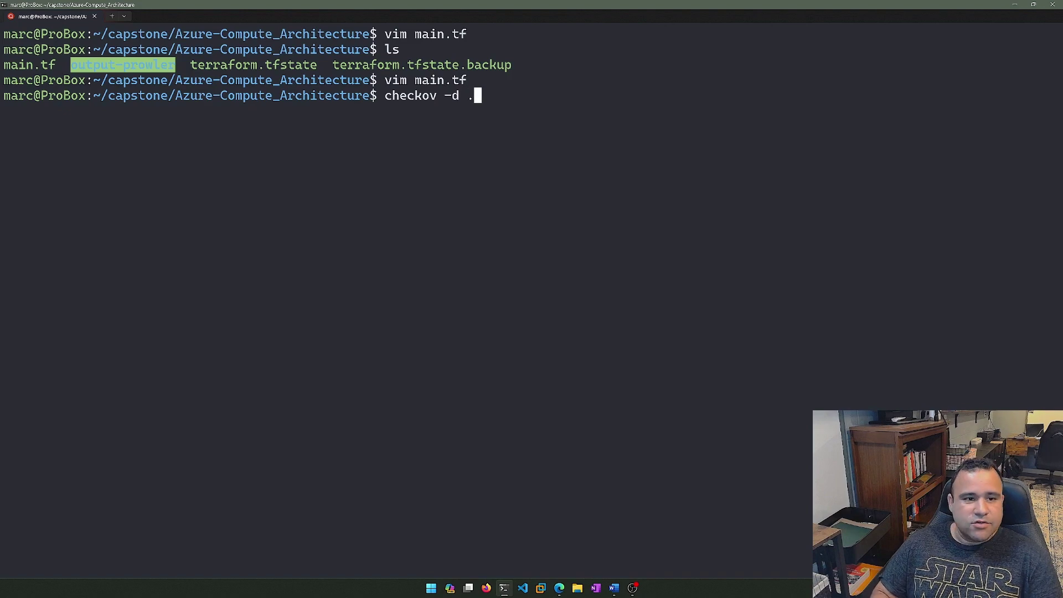
Run the Checkov scan on the current directory and select the suggested pip3 update command.
{"action": "key", "text": "Return"}
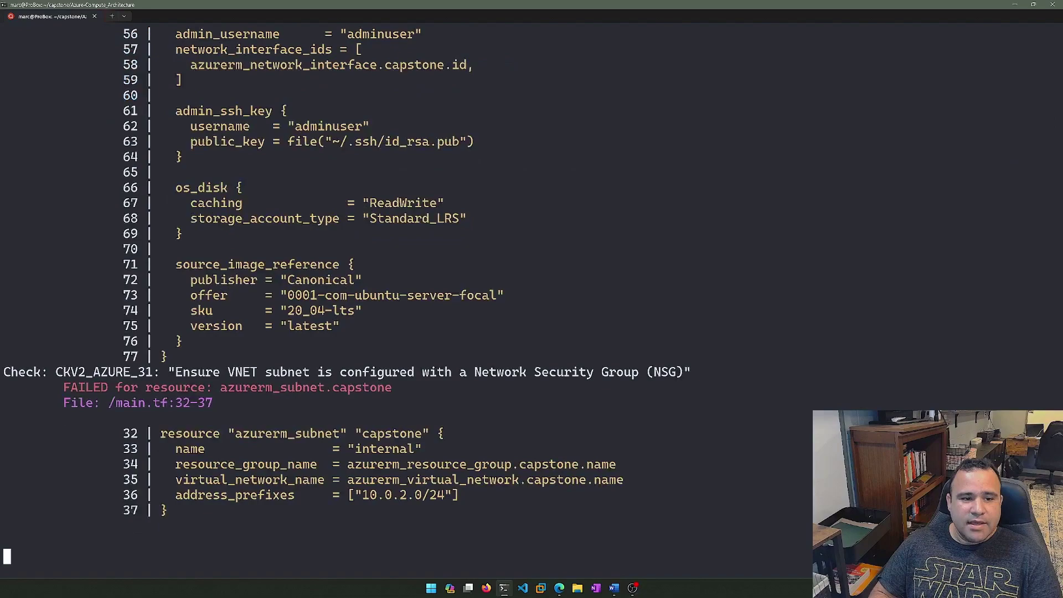
{"action": "scroll", "coordinate": [584, 183], "scroll_direction": "up", "scroll_amount": 1}
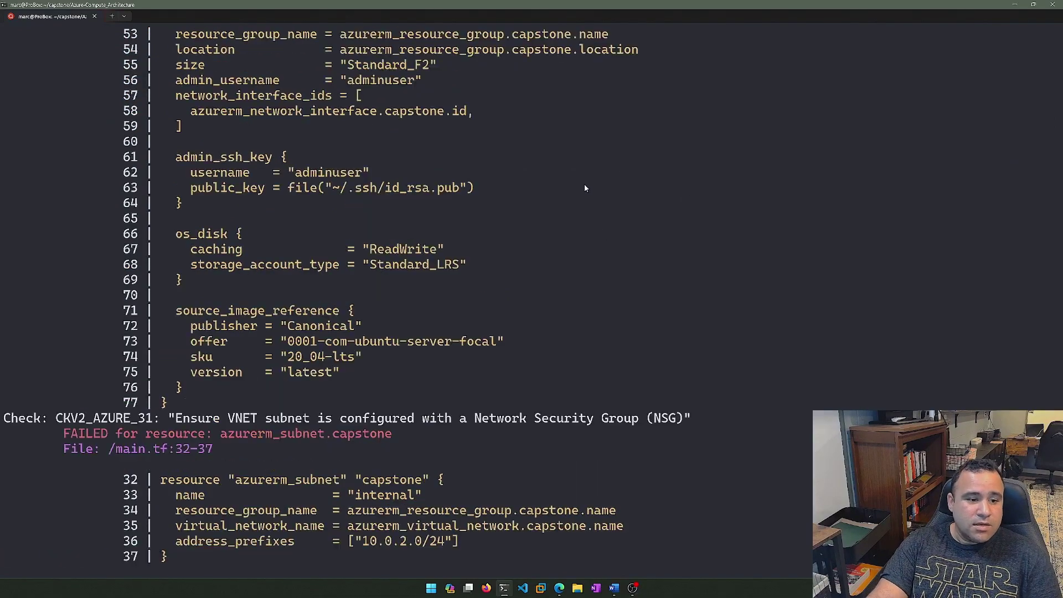
{"action": "scroll", "coordinate": [584, 183], "scroll_direction": "up", "scroll_amount": 4}
{"action": "scroll", "coordinate": [586, 183], "scroll_direction": "up", "scroll_amount": 1}
{"action": "scroll", "coordinate": [585, 187], "scroll_direction": "up", "scroll_amount": 6}
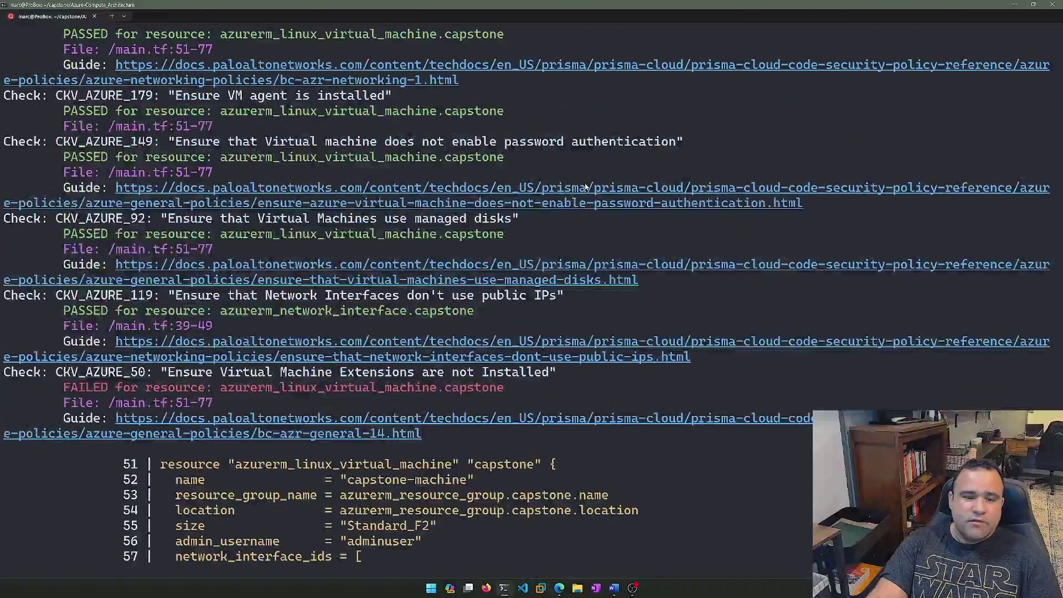
{"action": "scroll", "coordinate": [585, 187], "scroll_direction": "up", "scroll_amount": 4}
{"action": "scroll", "coordinate": [585, 187], "scroll_direction": "up", "scroll_amount": 6}
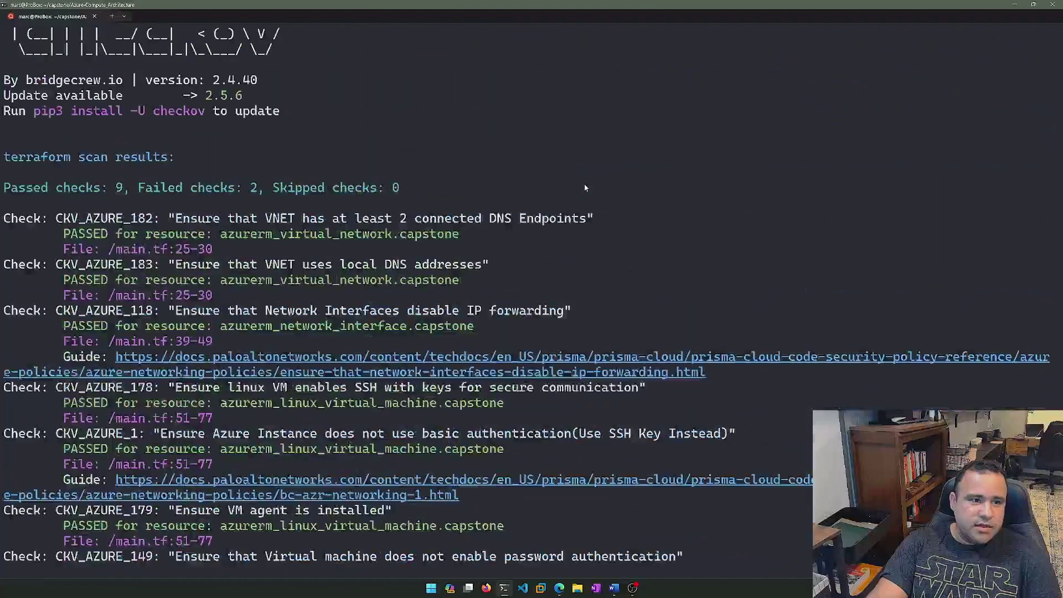
{"action": "scroll", "coordinate": [586, 188], "scroll_direction": "up", "scroll_amount": 2}
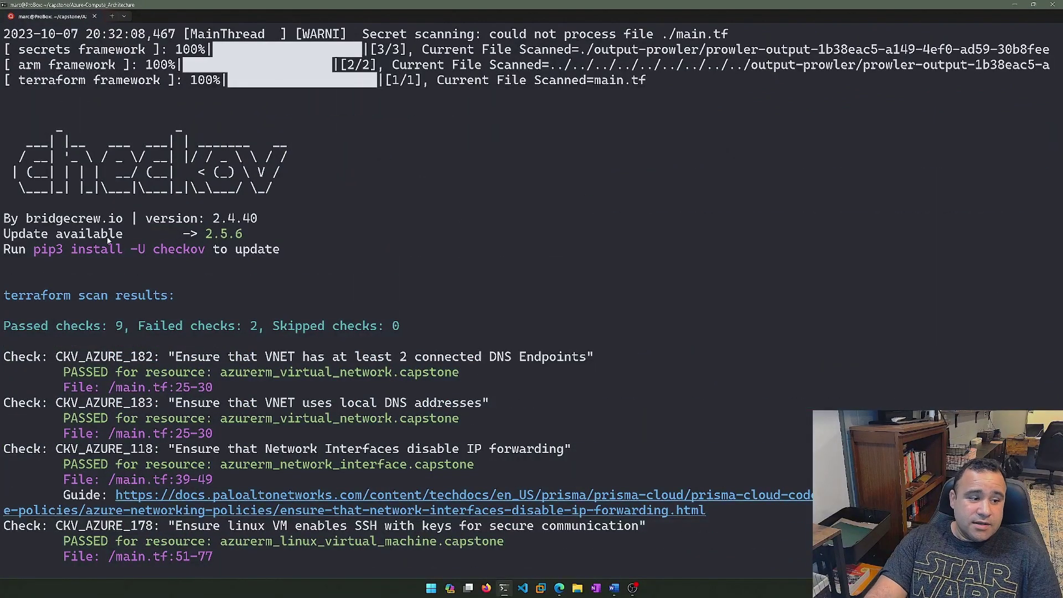
{"action": "left_click_drag", "start_coordinate": [29, 251], "coordinate": [220, 252]}
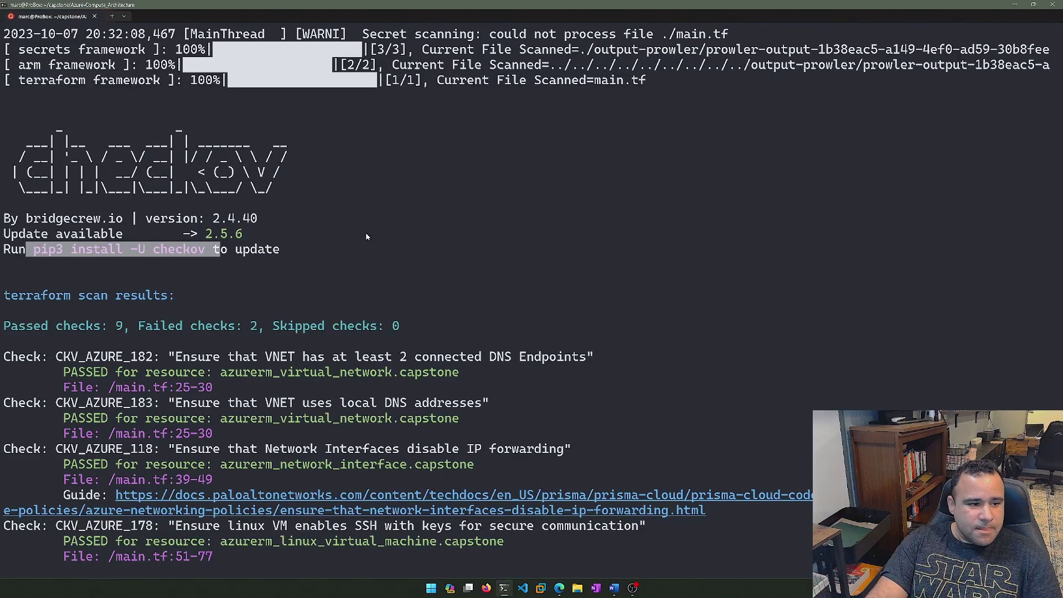
{"action": "scroll", "coordinate": [365, 232], "scroll_direction": "down", "scroll_amount": 2}
Copy the pip3 update command and highlight the failed checks count of 2.
{"action": "right_click", "coordinate": [7, 234]}
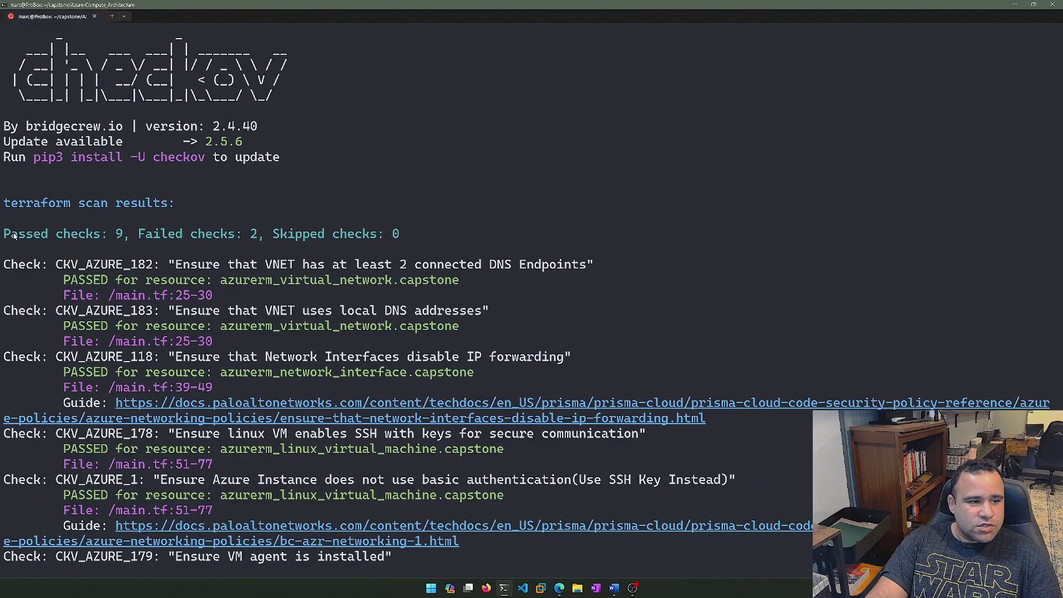
{"action": "left_click_drag", "start_coordinate": [8, 234], "coordinate": [306, 241]}
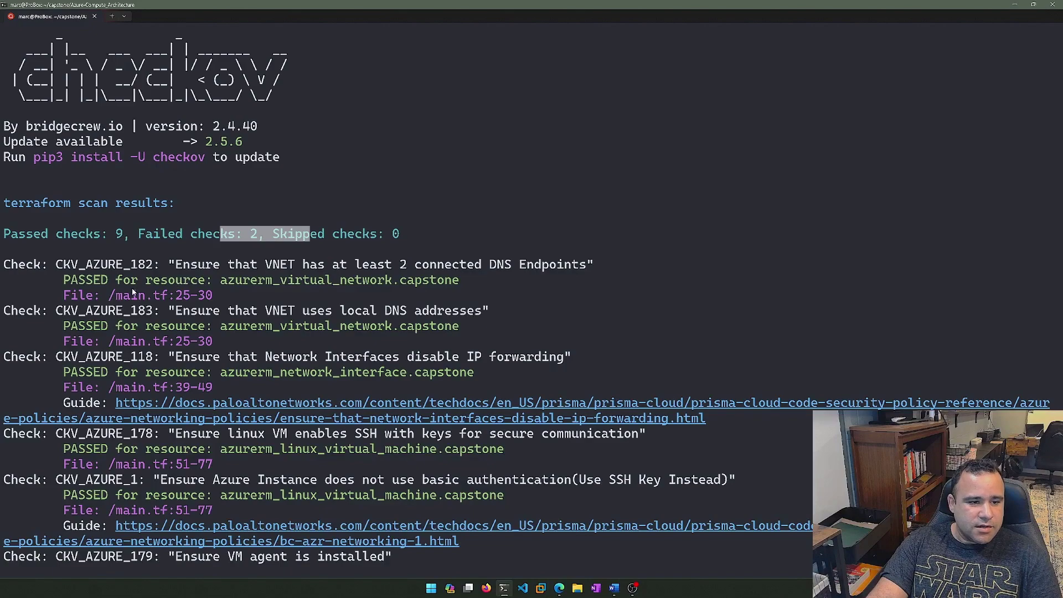
{"action": "scroll", "coordinate": [138, 287], "scroll_direction": "down", "scroll_amount": 2}
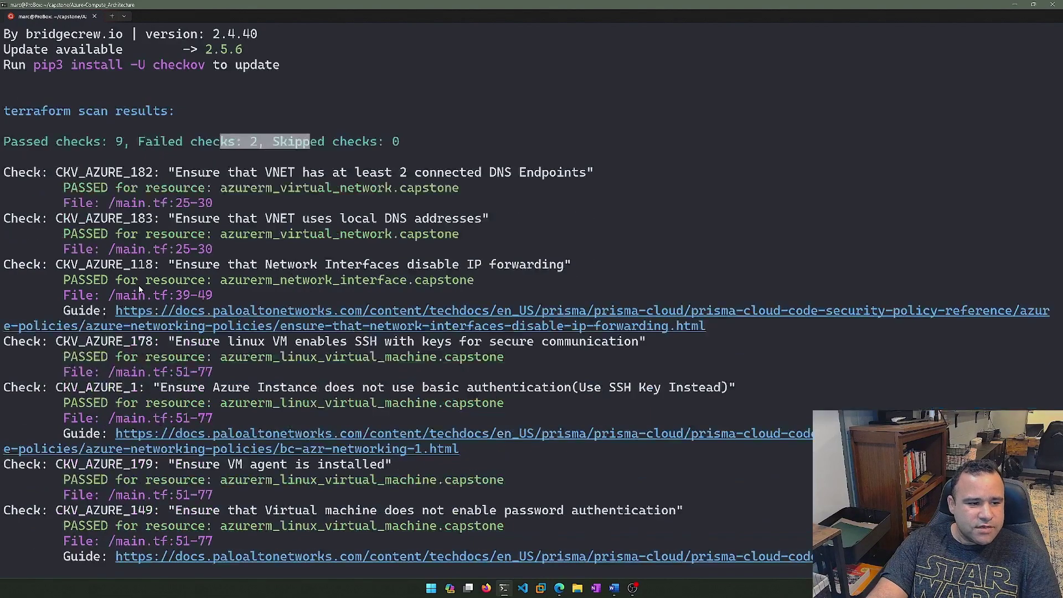
{"action": "scroll", "coordinate": [139, 286], "scroll_direction": "down", "scroll_amount": 1}
{"action": "scroll", "coordinate": [139, 286], "scroll_direction": "down", "scroll_amount": 2}
{"action": "scroll", "coordinate": [139, 286], "scroll_direction": "down", "scroll_amount": 2}
{"action": "scroll", "coordinate": [139, 286], "scroll_direction": "down", "scroll_amount": 3}
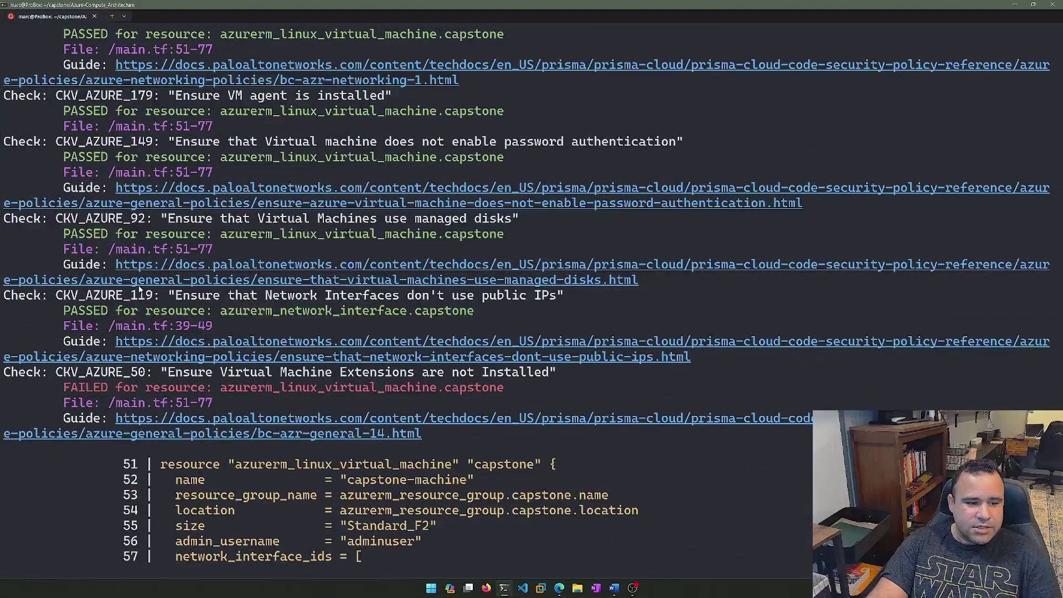
{"action": "scroll", "coordinate": [139, 287], "scroll_direction": "down", "scroll_amount": 2}
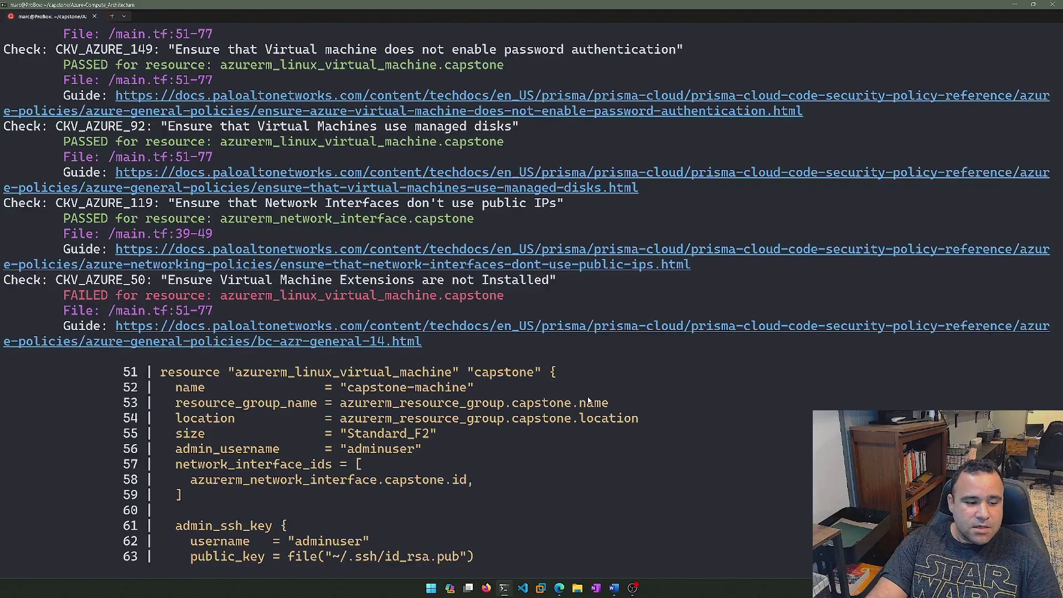
{"action": "scroll", "coordinate": [590, 402], "scroll_direction": "down", "scroll_amount": 6}
{"action": "scroll", "coordinate": [588, 398], "scroll_direction": "down", "scroll_amount": 3}
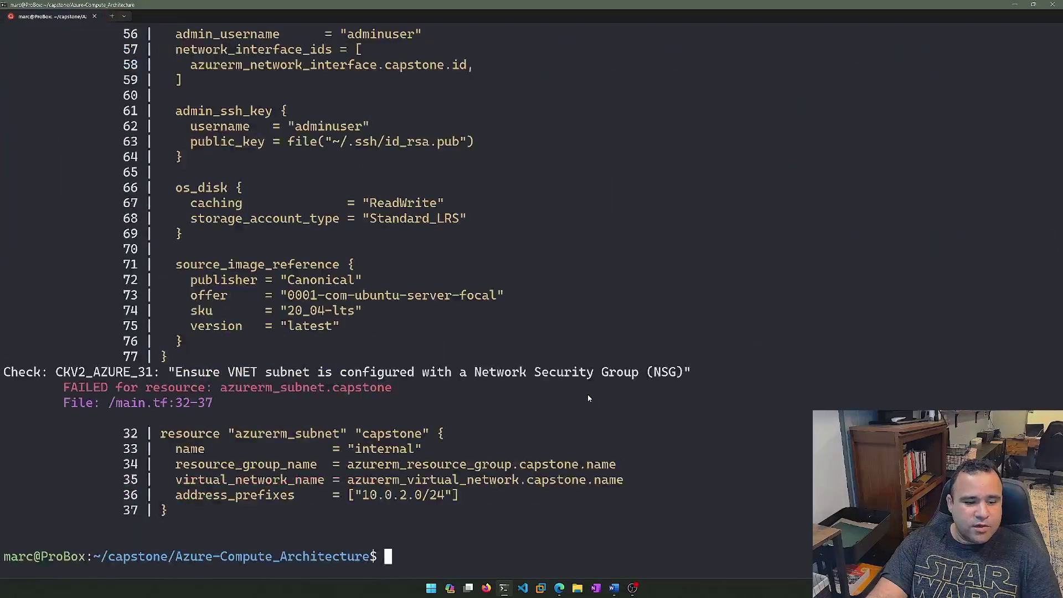